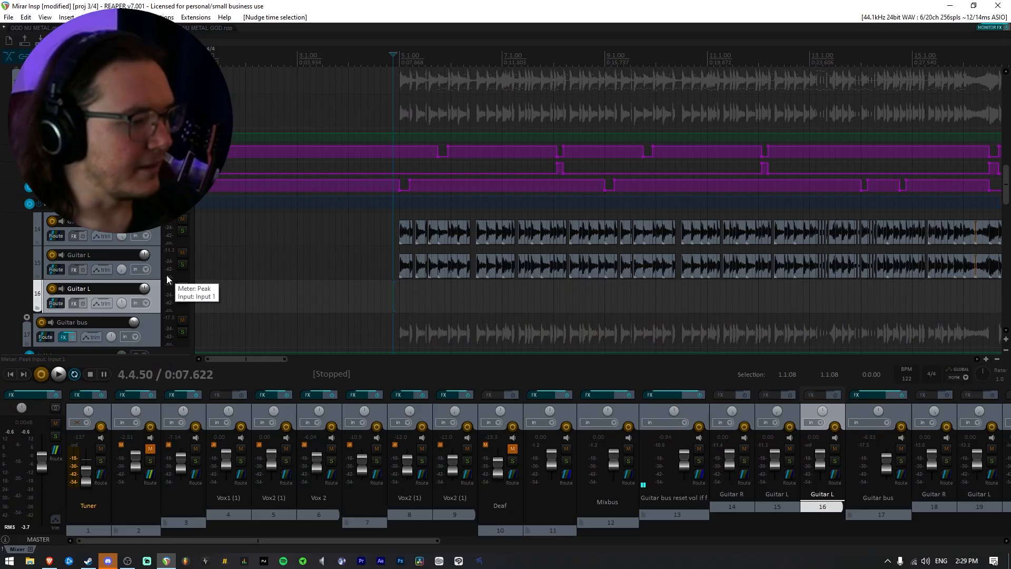
Play the guitar section with track 17 Guitar bus muted and unmuted to compare the two layers.
scroll(167, 275, "down", 2)
scroll(518, 293, "down", 2)
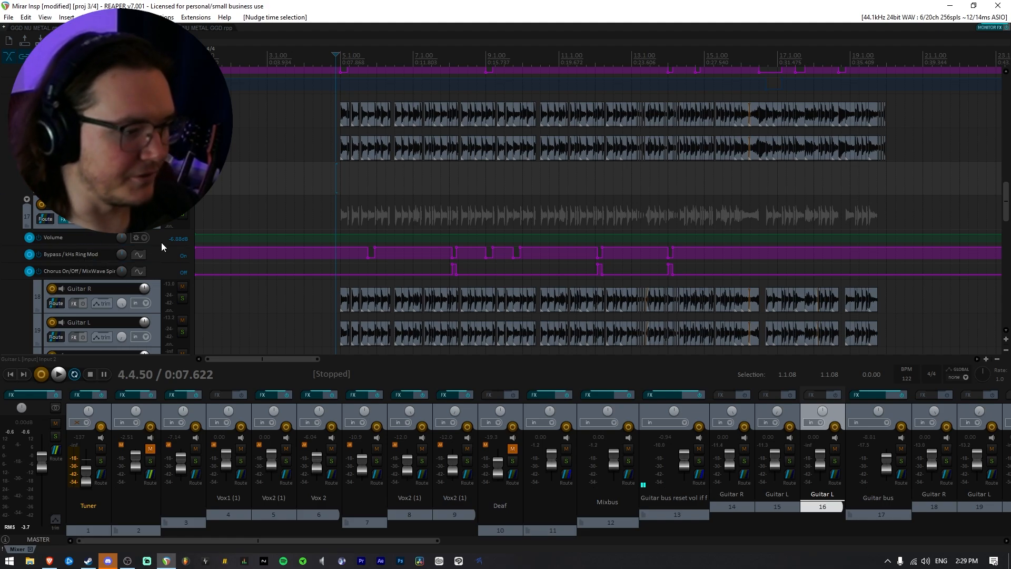
scroll(160, 243, "up", 2)
scroll(141, 242, "down", 3)
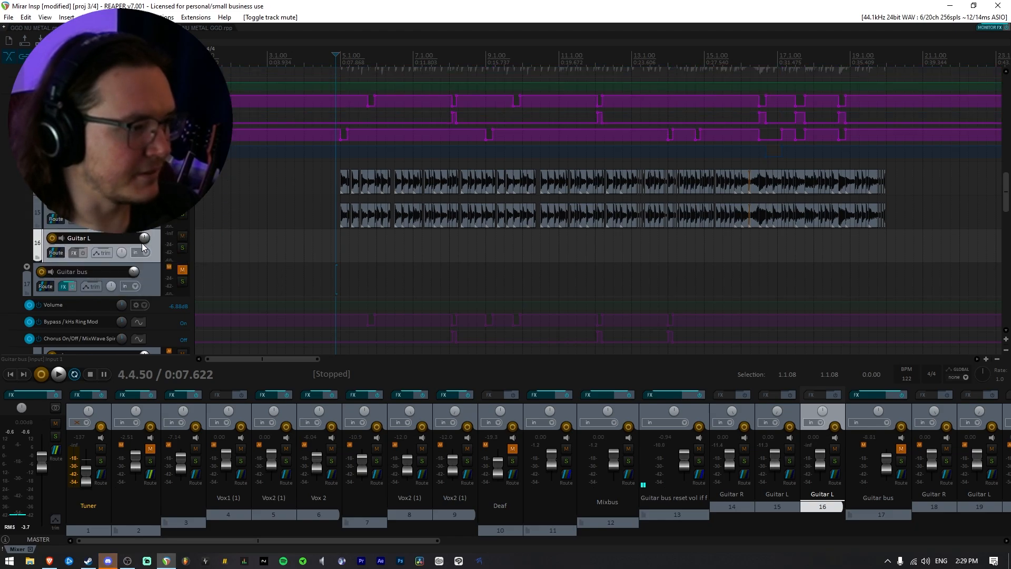
scroll(141, 242, "down", 2)
scroll(142, 242, "up", 3)
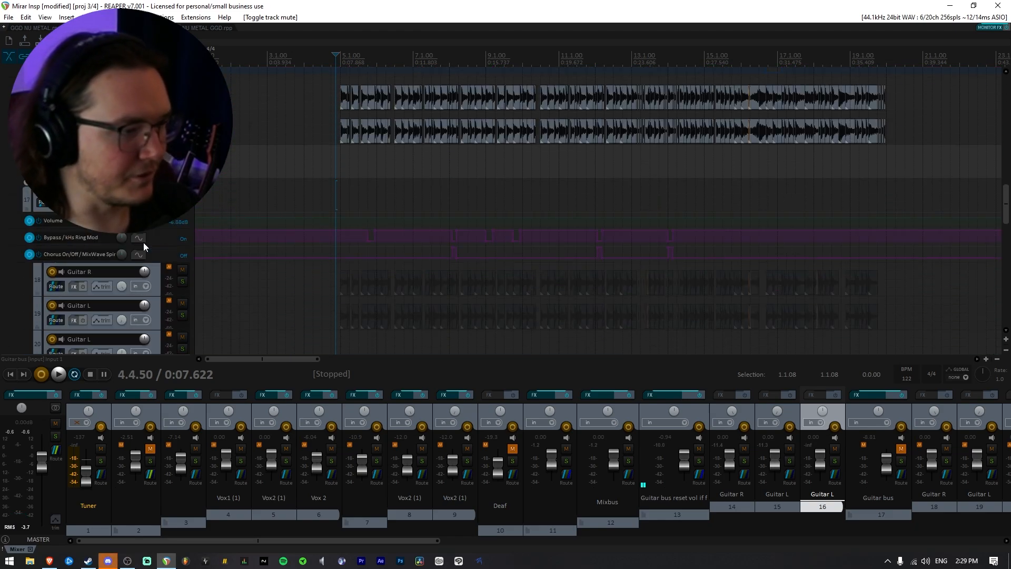
key("space")
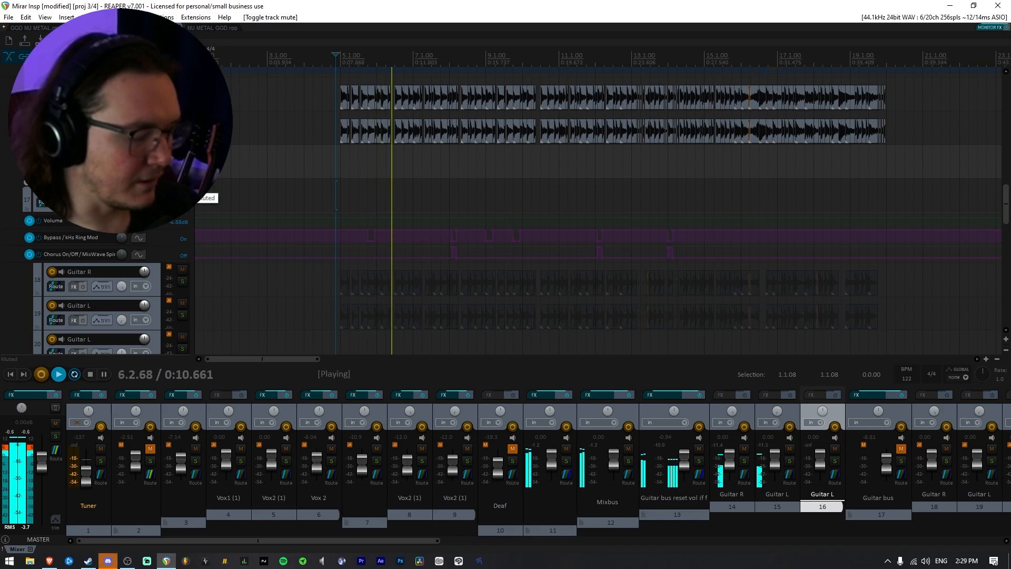
left_click(183, 190)
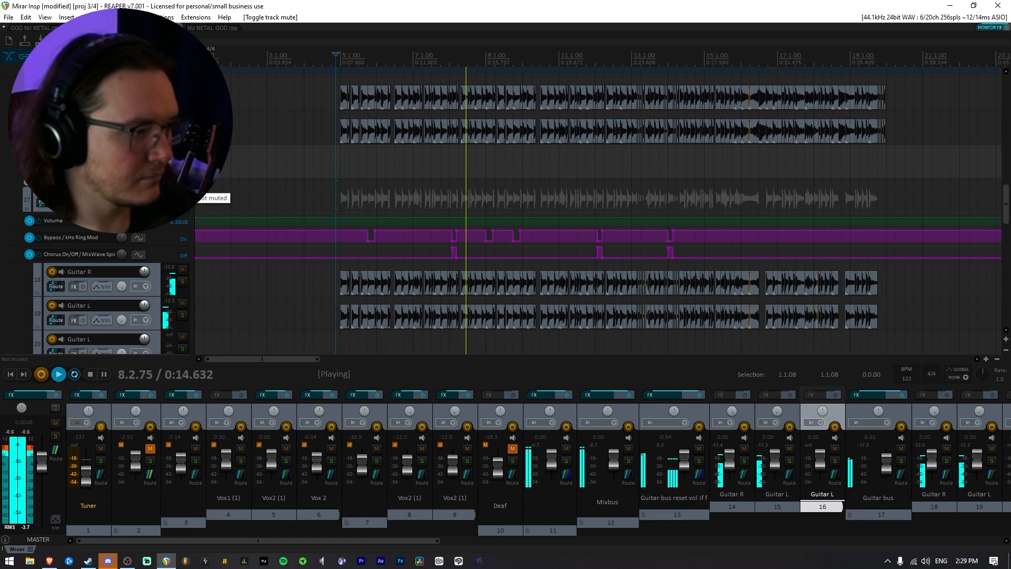
key("space")
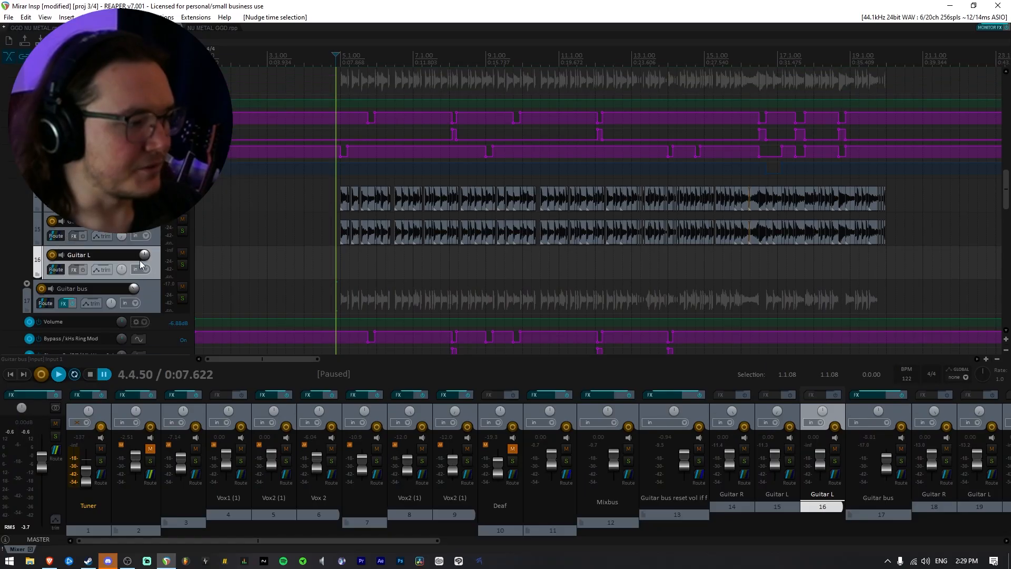
Open the FX chain of track 13, Guitar bus reset vol if fail, and show its Archetype Gojira X amp.
scroll(119, 233, "up", 3)
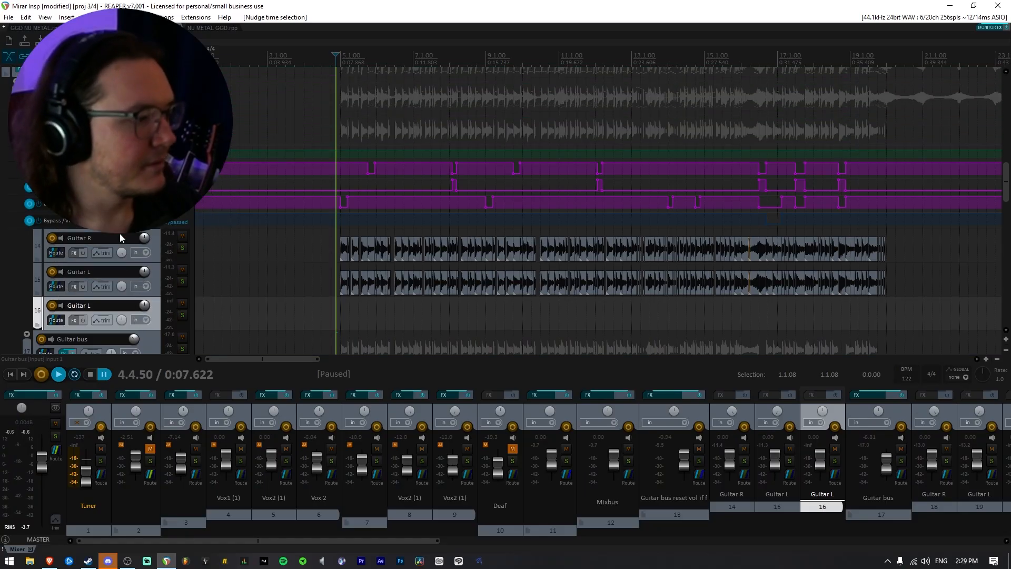
left_click(66, 135)
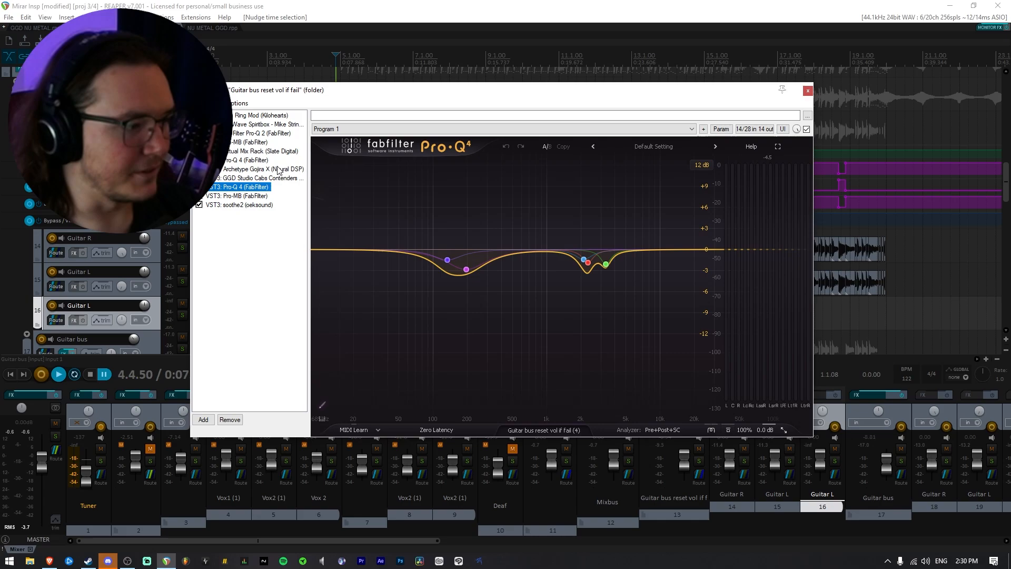
left_click_drag(377, 92, 432, 91)
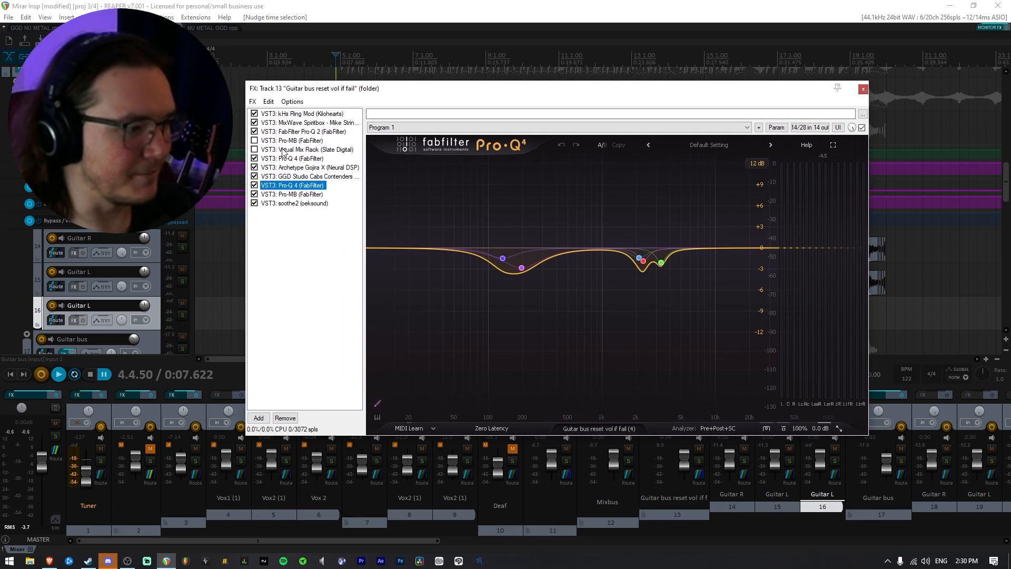
left_click(289, 167)
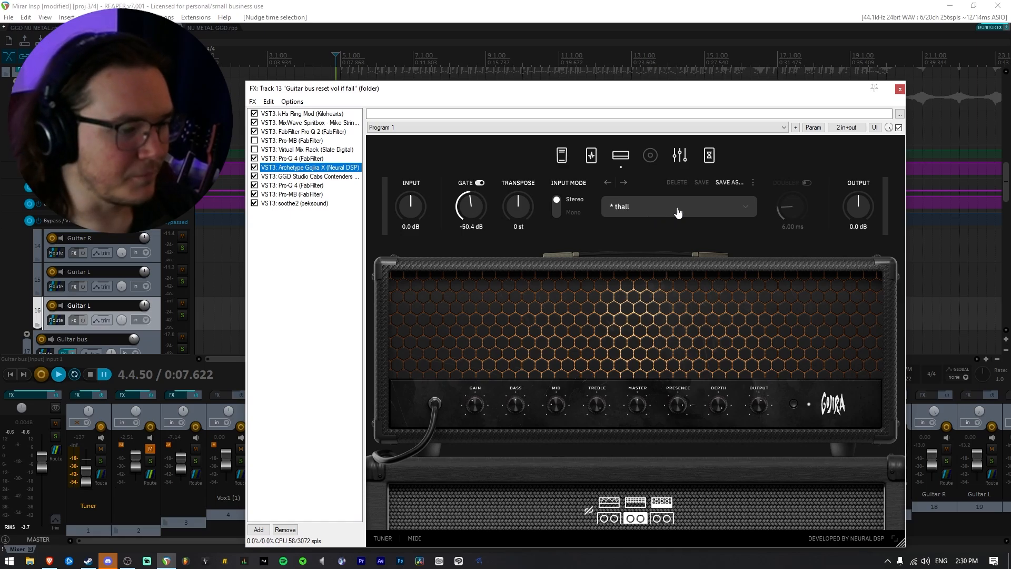
Look up the thall preset among Gojira X's artist presets, inspect GGD Studio Cabs Contenders, and close the chain.
left_click(677, 212)
mouse_move(682, 275)
mouse_move(796, 109)
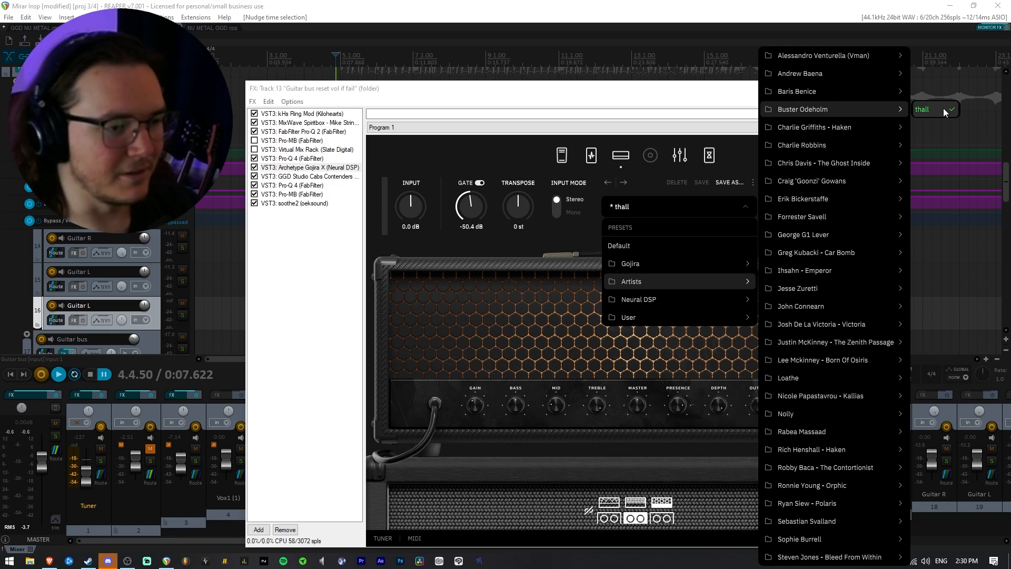
left_click(705, 93)
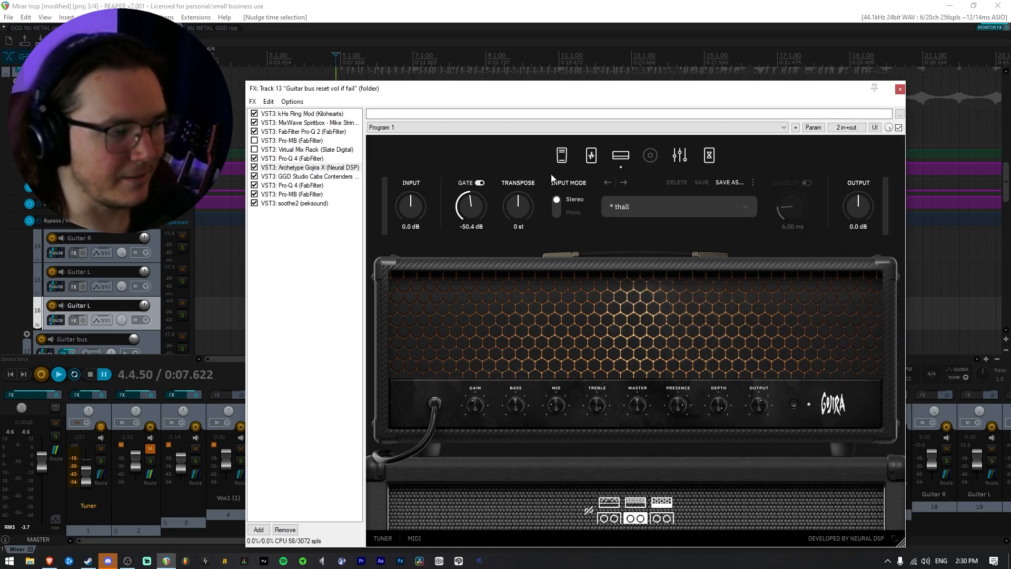
key("Down")
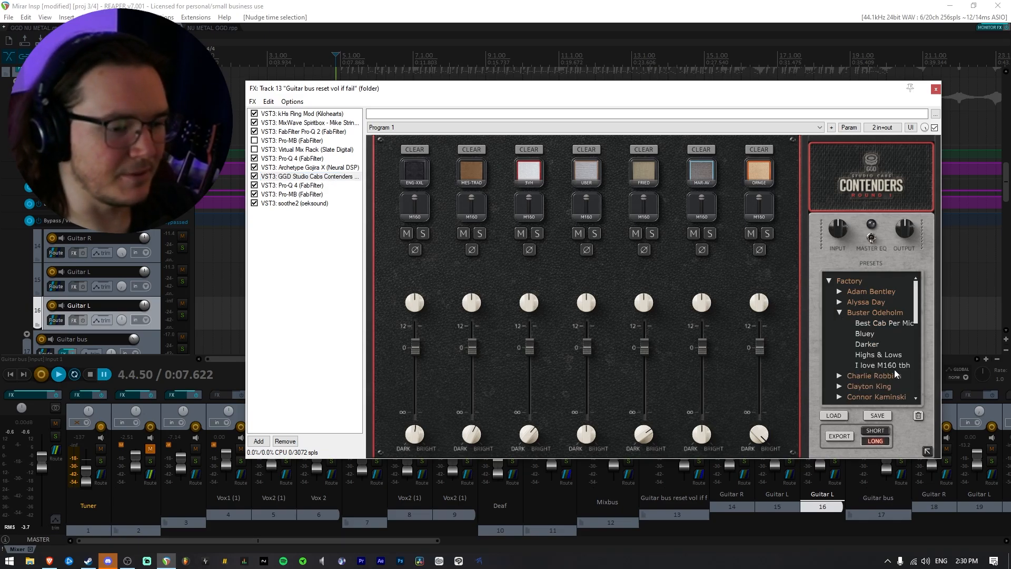
left_click(931, 93)
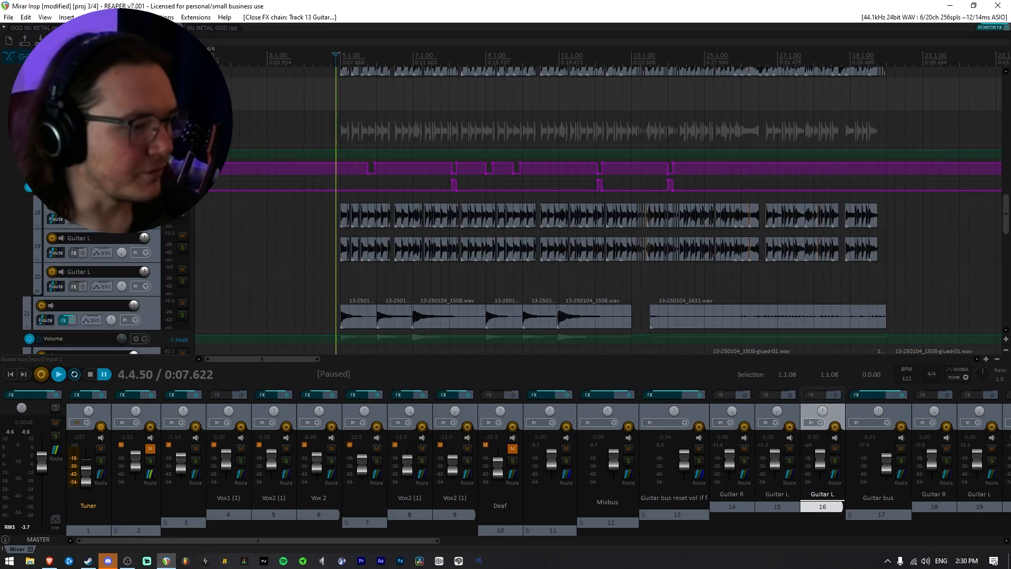
Open the FX chain of track 17 Guitar bus and show its ToneSuite - Distant pedals.
left_click(64, 135)
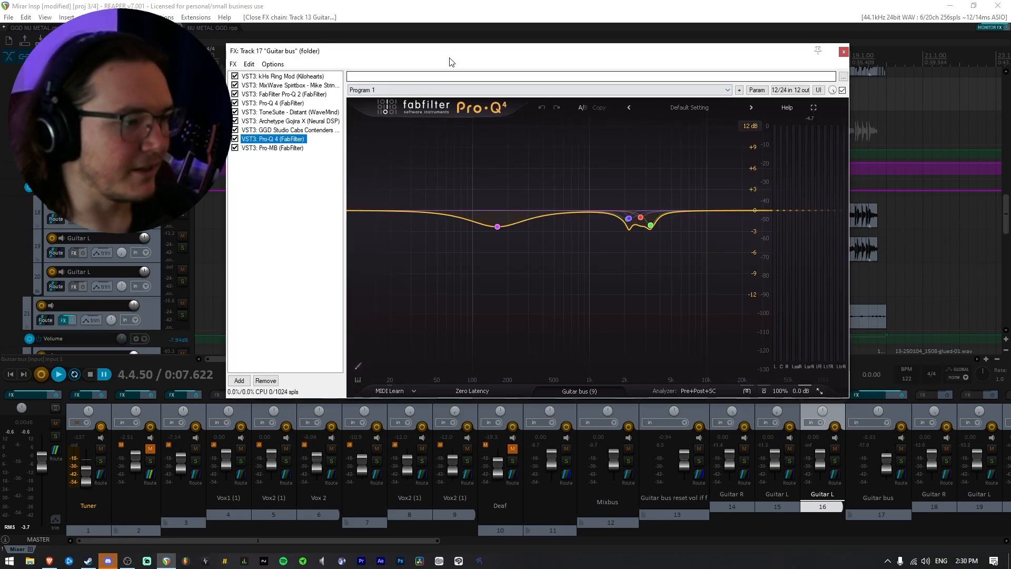
left_click_drag(449, 57, 491, 69)
left_click(358, 125)
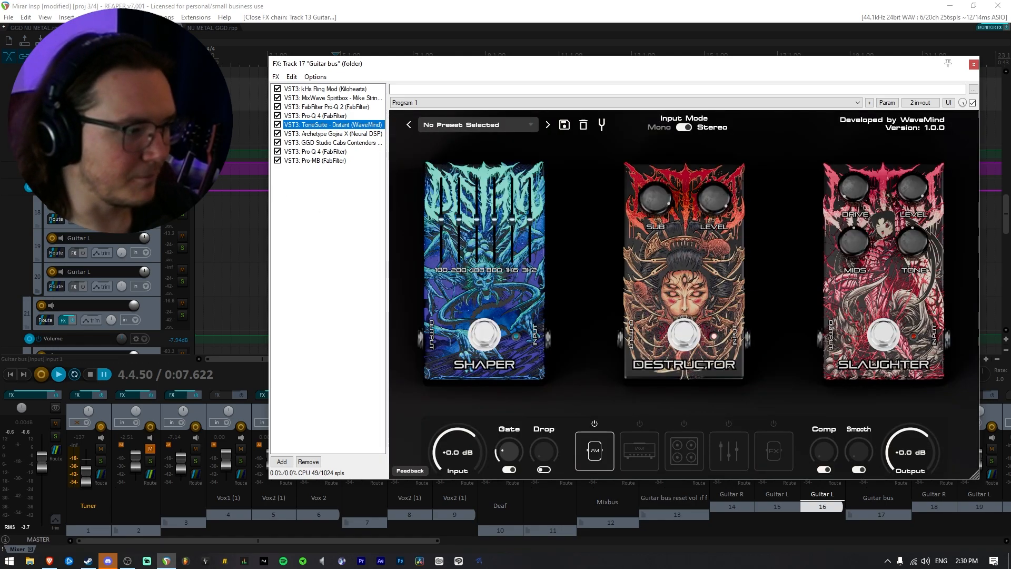
Solo the Guitar bus, audition it through ToneSuite - Distant, and adjust the Destructor pedal's Sub control.
left_click(182, 129)
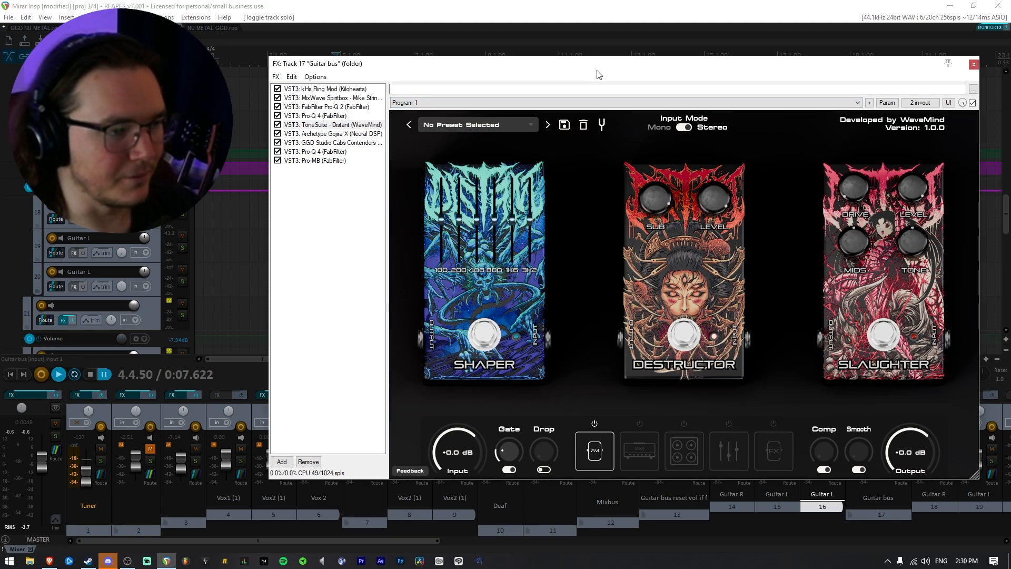
left_click_drag(595, 64, 512, 88)
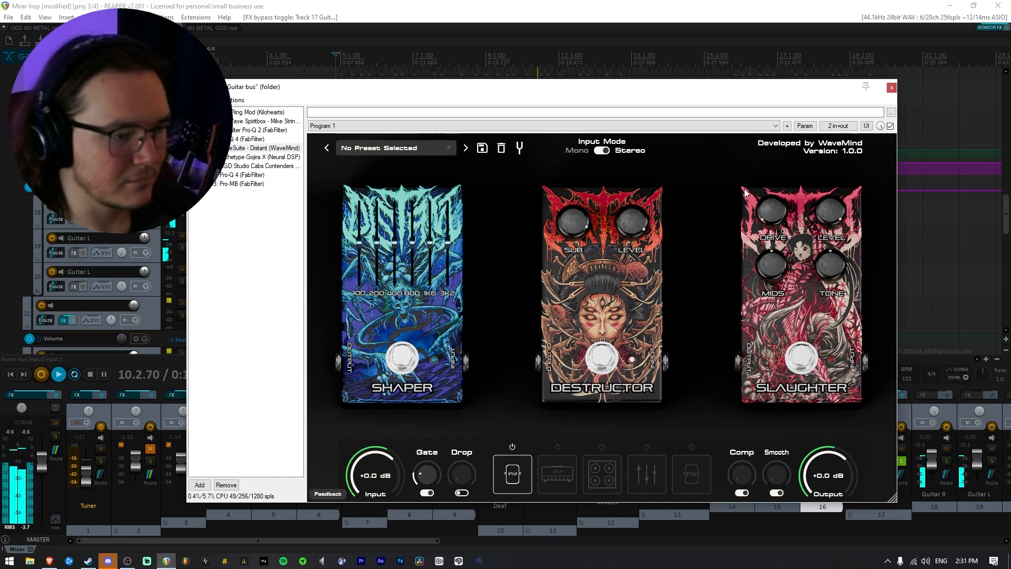
key("space")
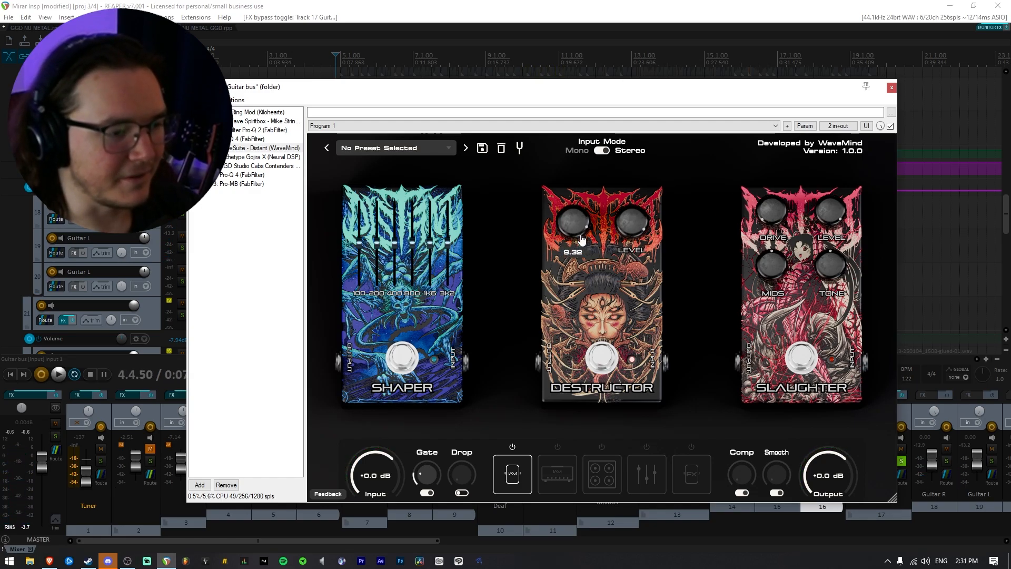
left_click_drag(582, 208, 632, 233)
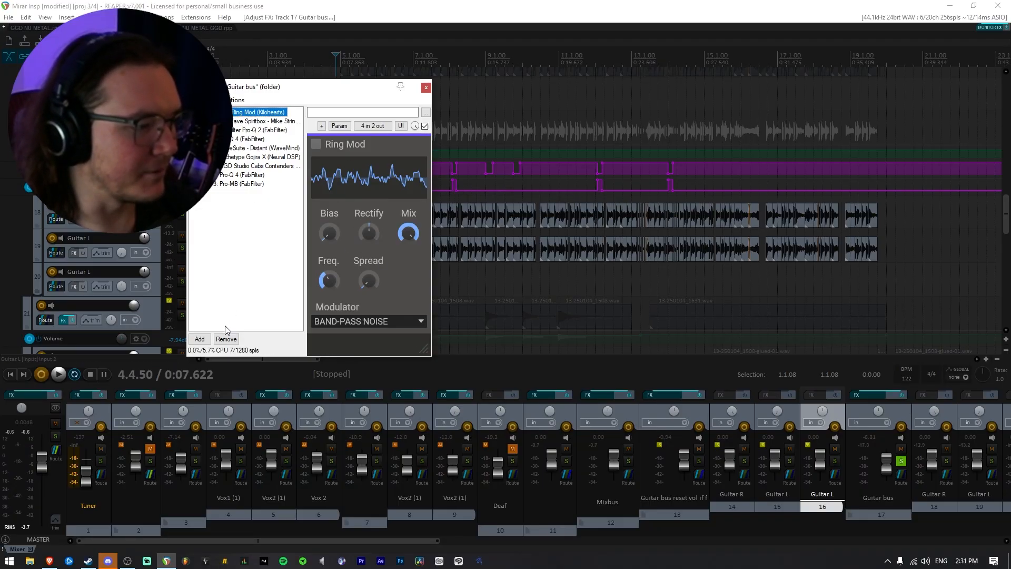
Add another kHs Ring Mod to the Guitar bus chain, directly after ToneSuite - Distant, with ToneSuite bypassed.
left_click(200, 338)
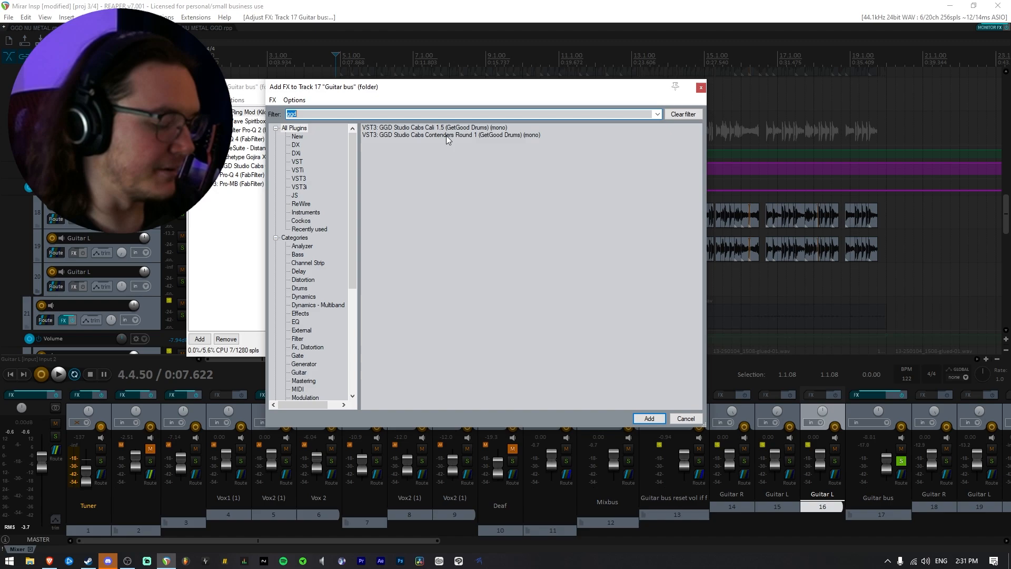
type("kily")
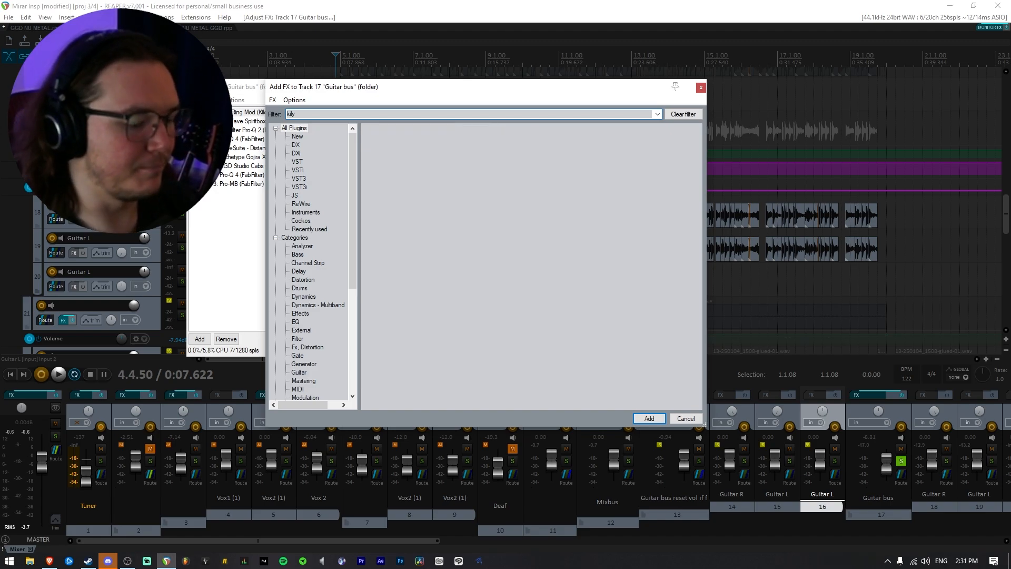
double_click(415, 129)
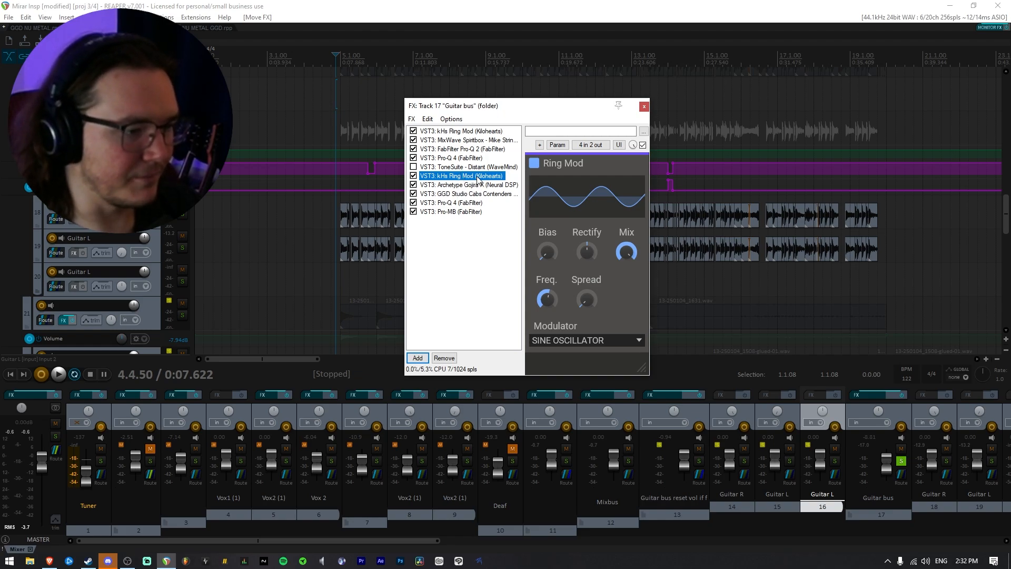
Lower the new Ring Mod's frequency and play the Guitar bus from 5.1.00.
left_click(357, 125)
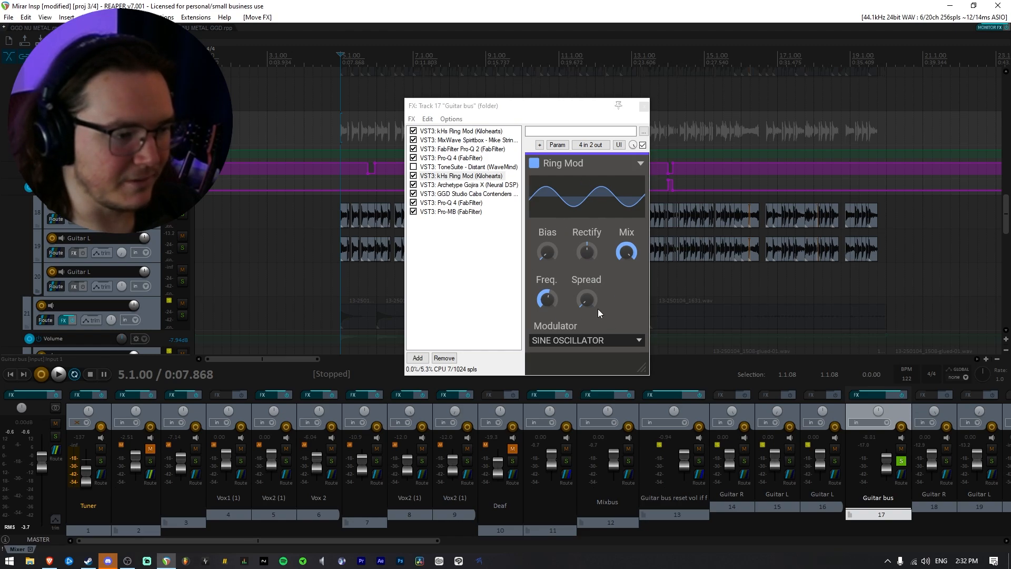
left_click_drag(545, 297, 546, 292)
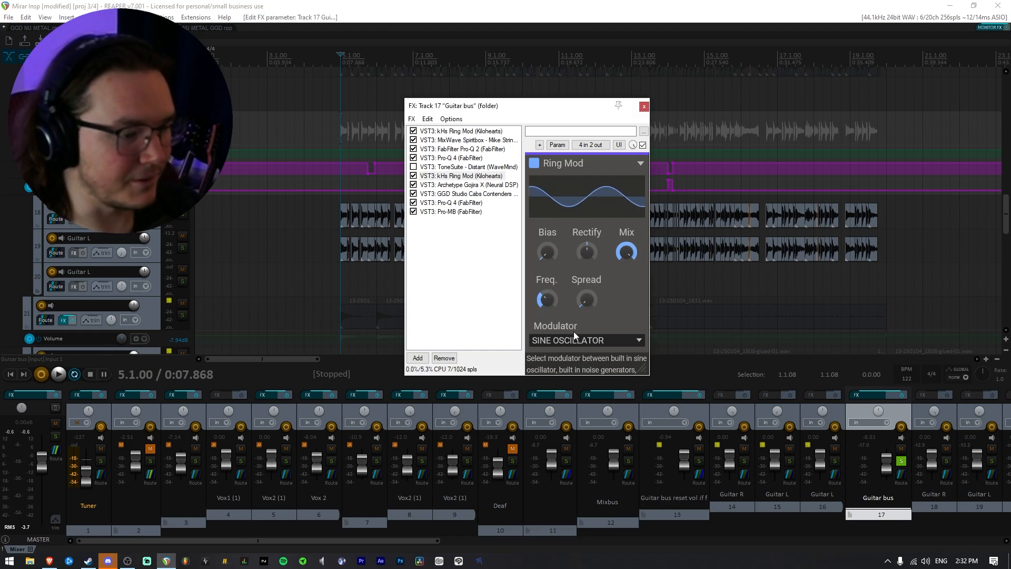
key("space")
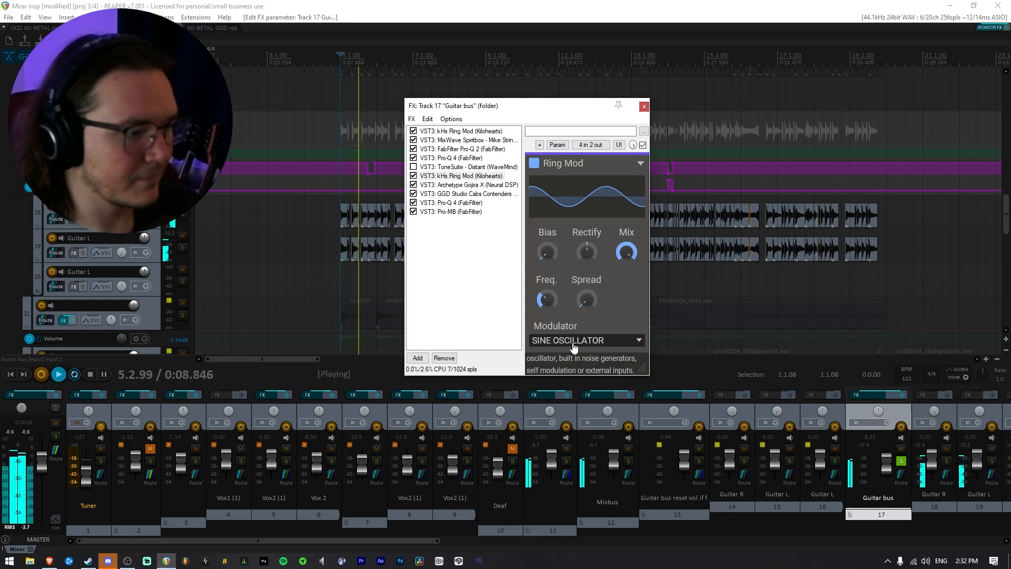
Audition the Ring Mod's noise and Self modulators during playback, settle on Low-Pass Noise, and stop.
left_click(573, 343)
left_click(574, 356)
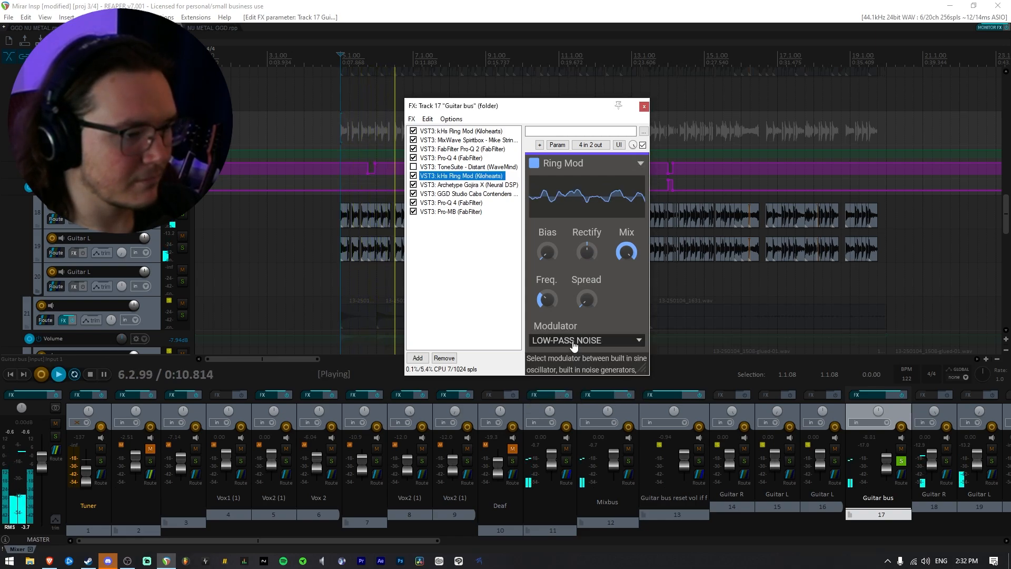
left_click(574, 344)
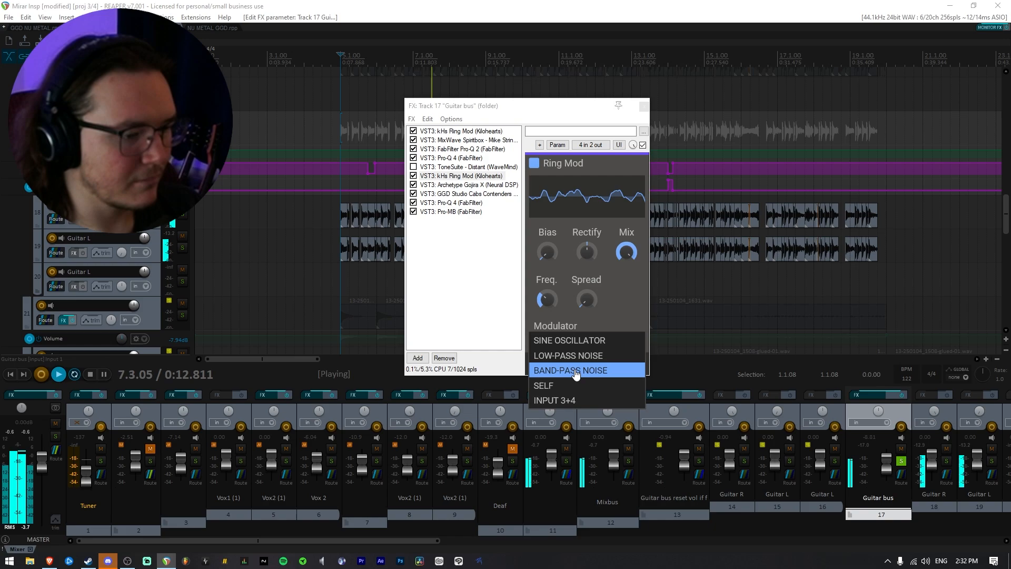
left_click(575, 369)
left_click(574, 343)
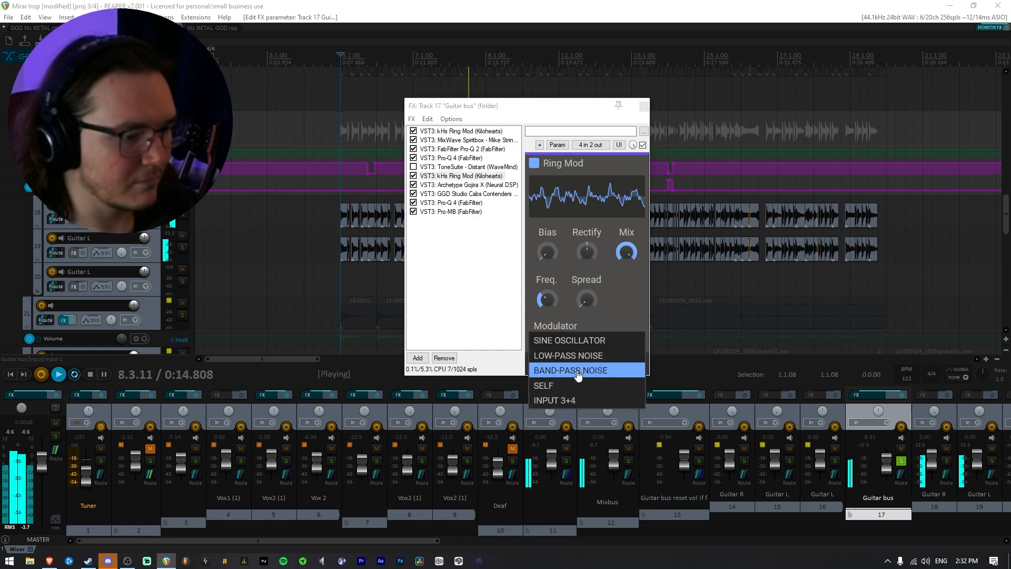
left_click(574, 381)
left_click(574, 344)
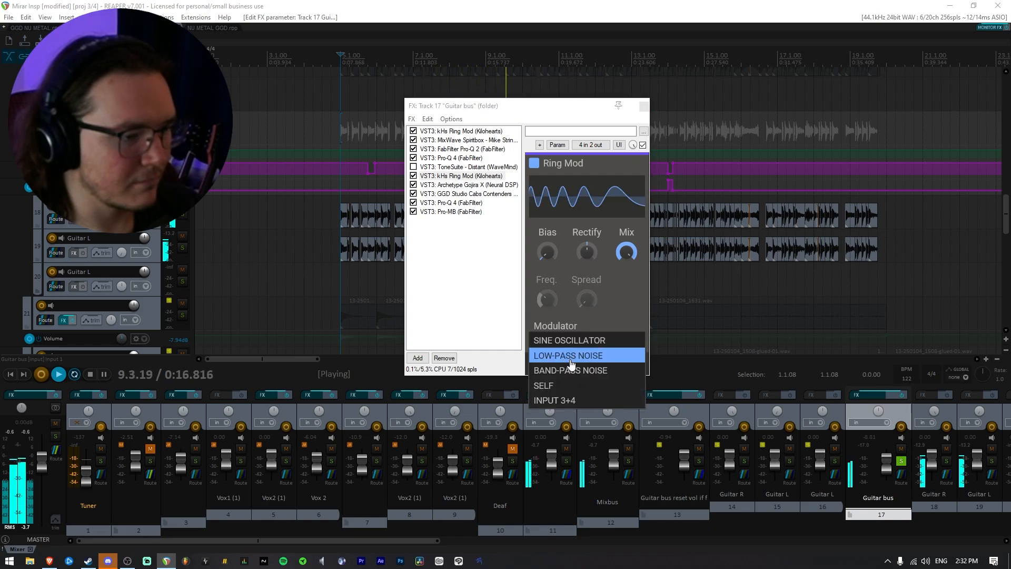
left_click(572, 356)
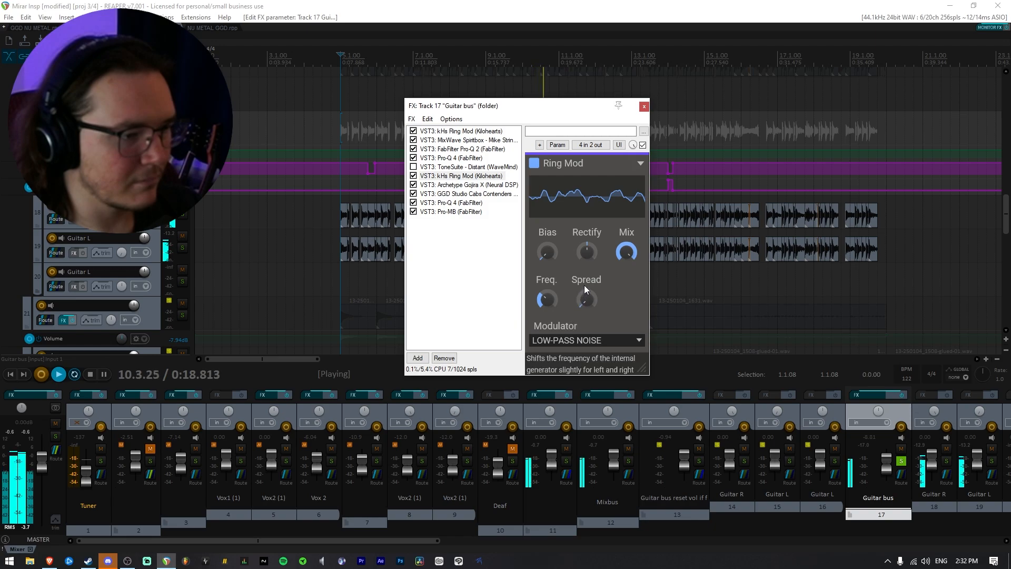
key("space")
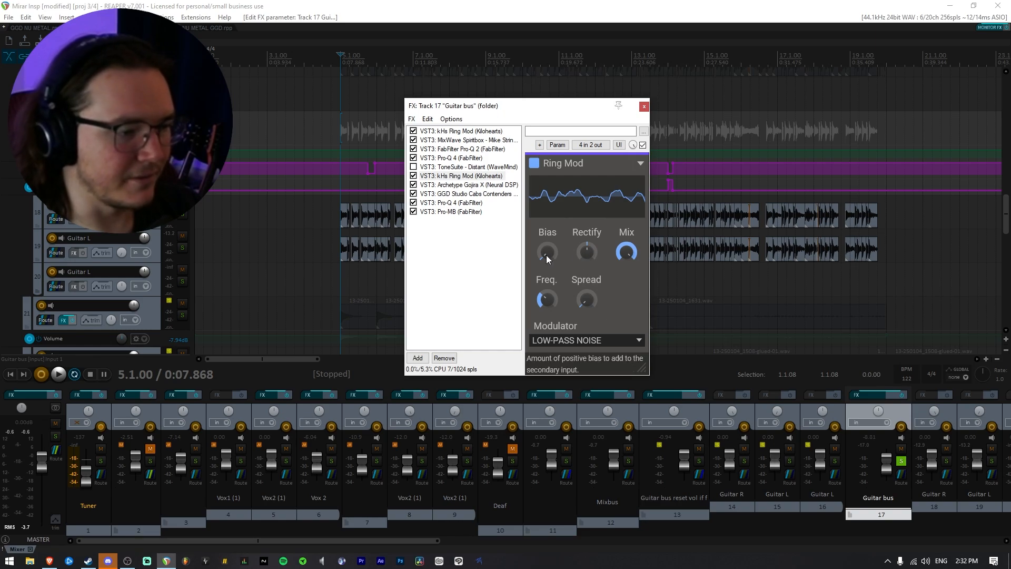
Raise the Ring Mod's Bias to about halfway and set Rectify slightly above its centre while listening.
left_click_drag(548, 254, 548, 217)
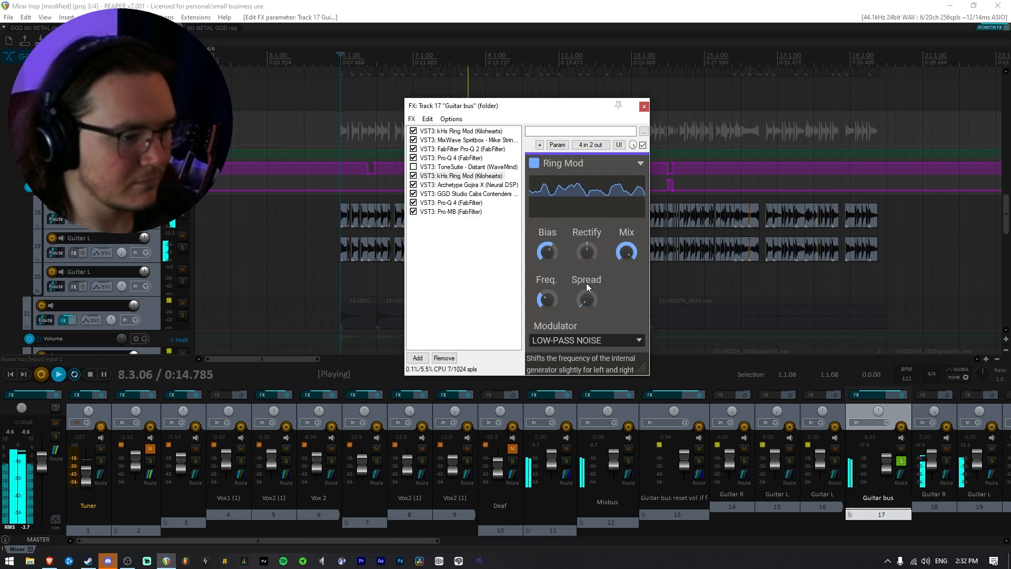
left_click_drag(587, 253, 587, 303)
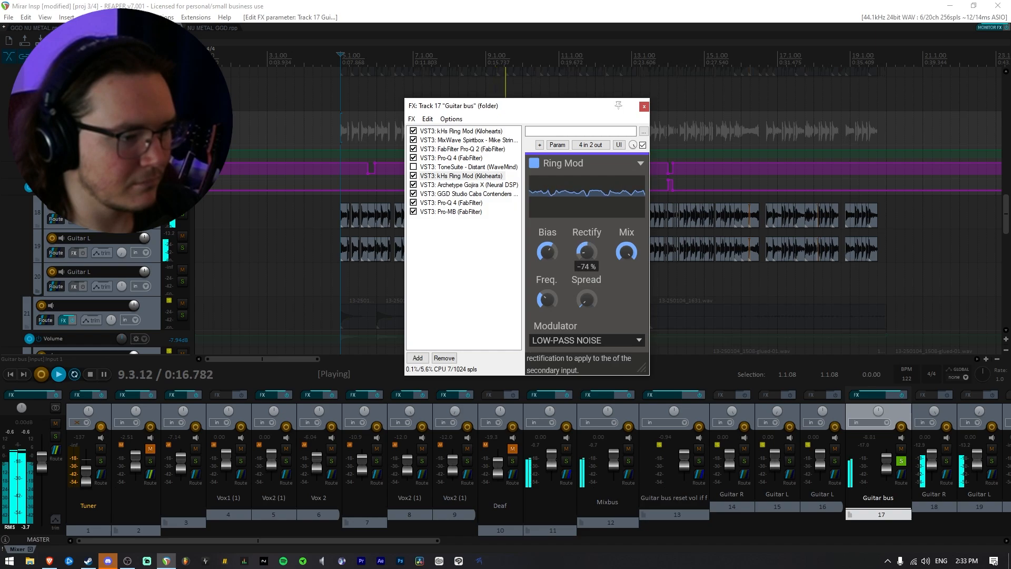
left_click_drag(588, 252, 587, 245)
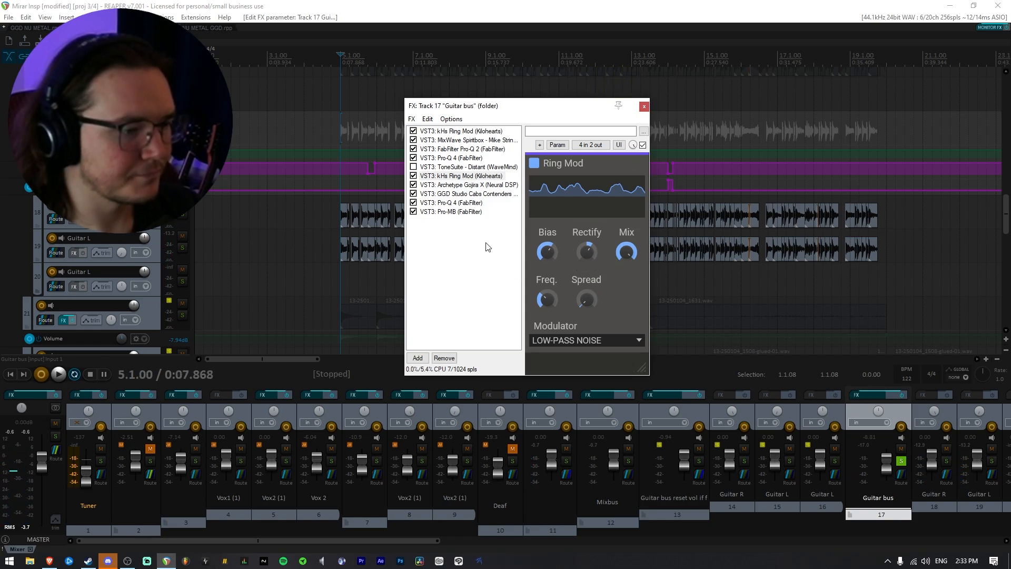
Compare the second Ring Mod with ToneSuite - Distant by swapping their bypass states during playback from 5.1.00.
left_click(413, 175)
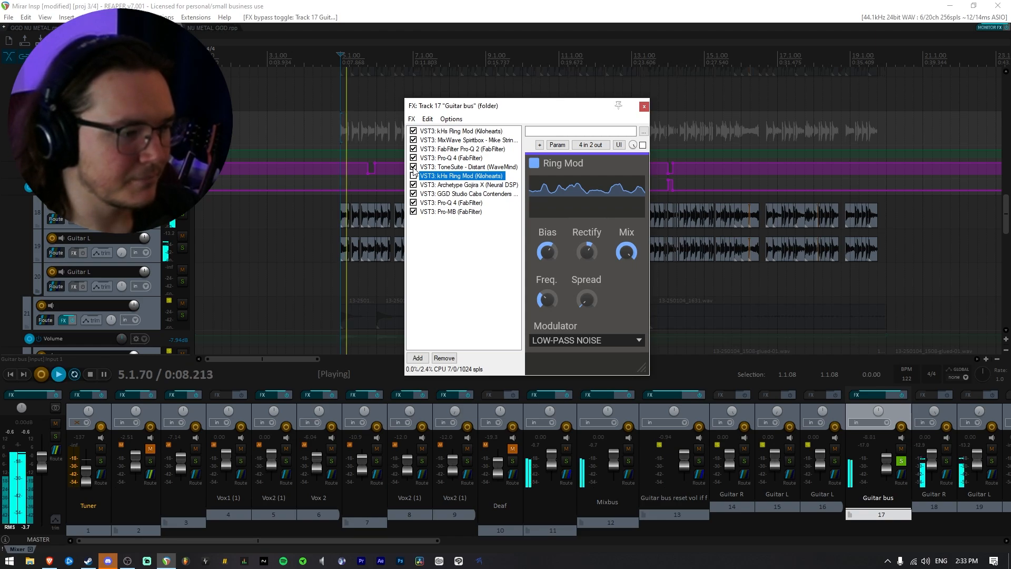
left_click(414, 167)
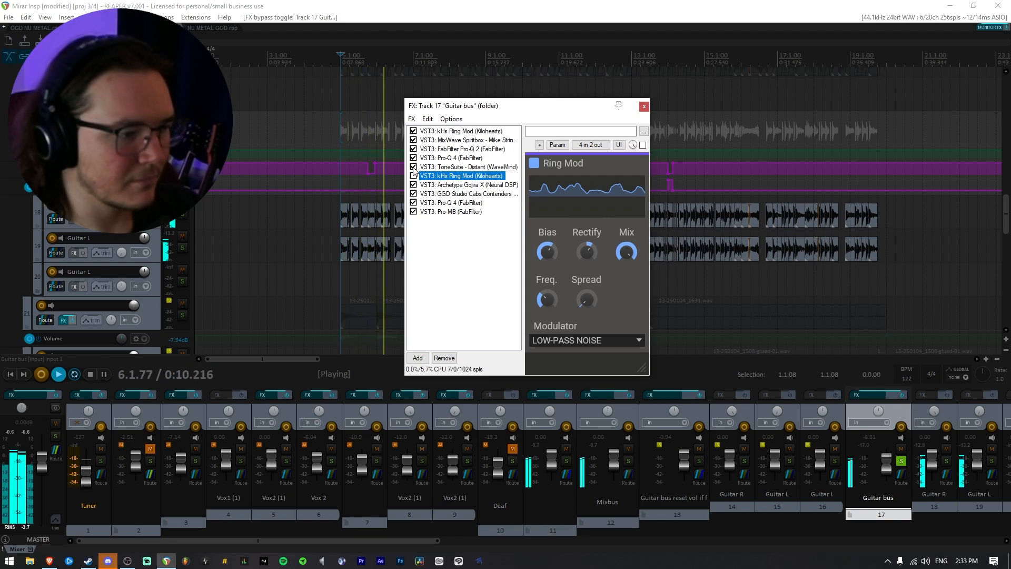
key("space")
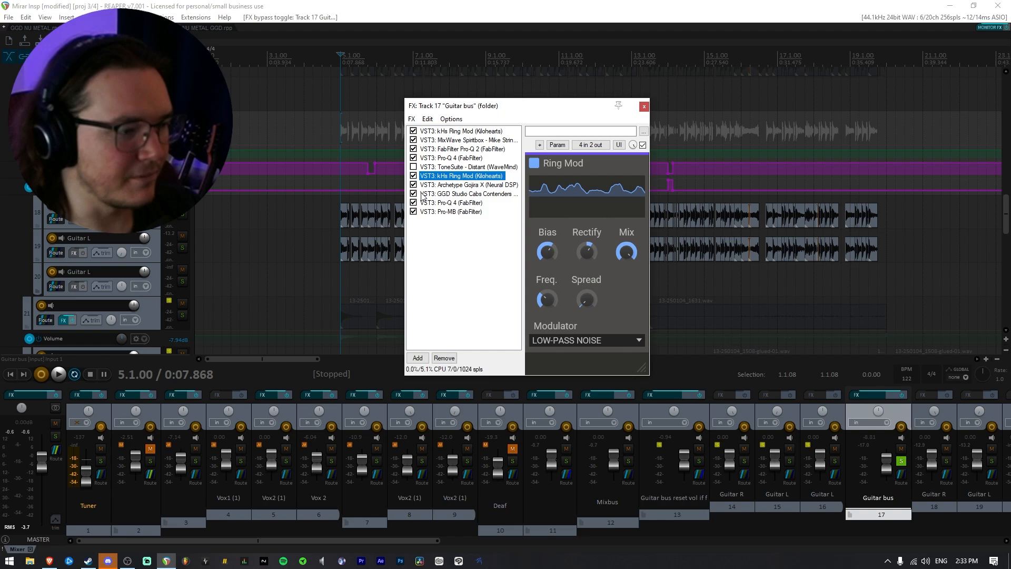
key("space")
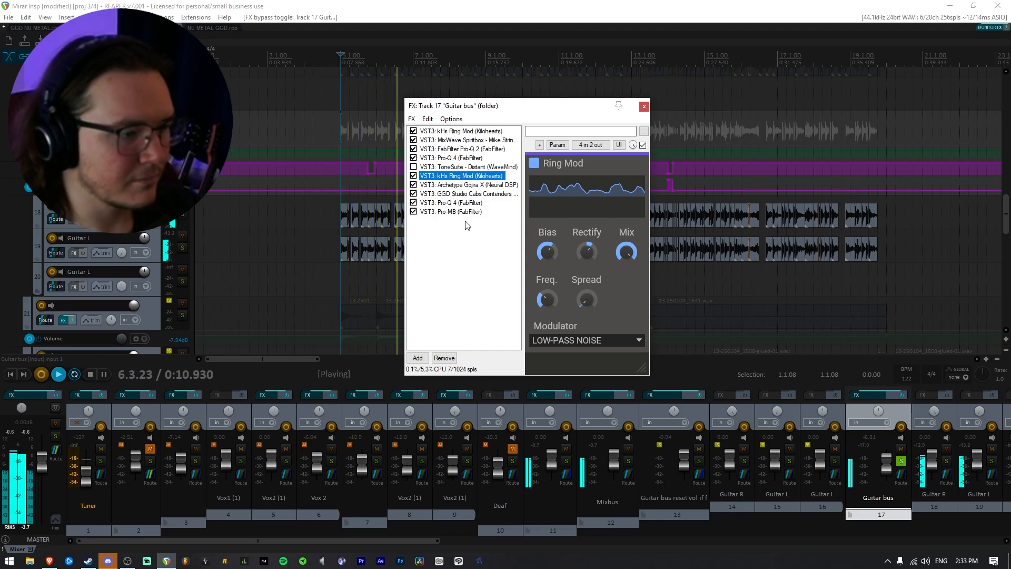
Add ReaComp to the Guitar bus chain and place it directly after the second kHs Ring Mod.
left_click(428, 361)
type("reac")
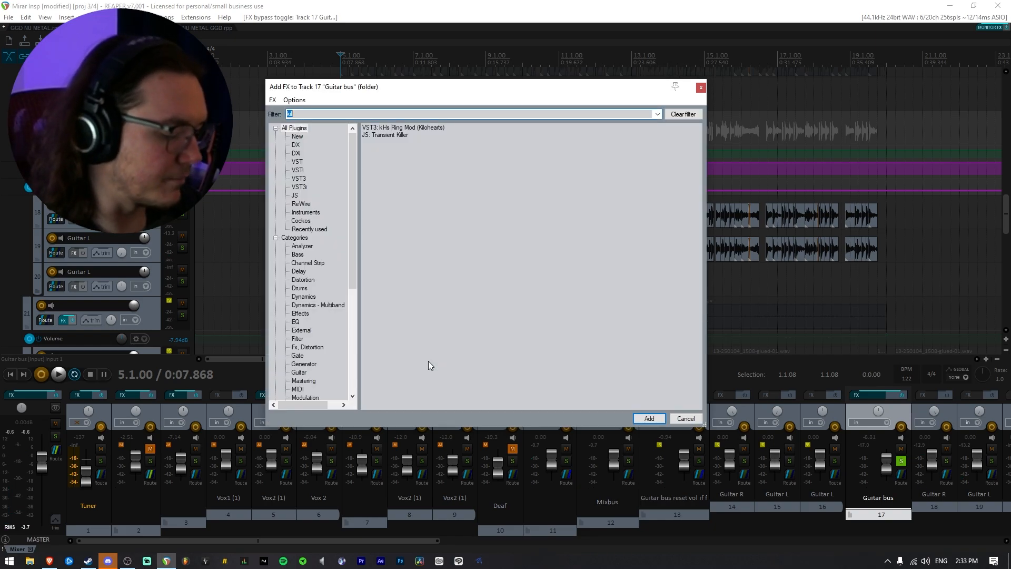
double_click(413, 136)
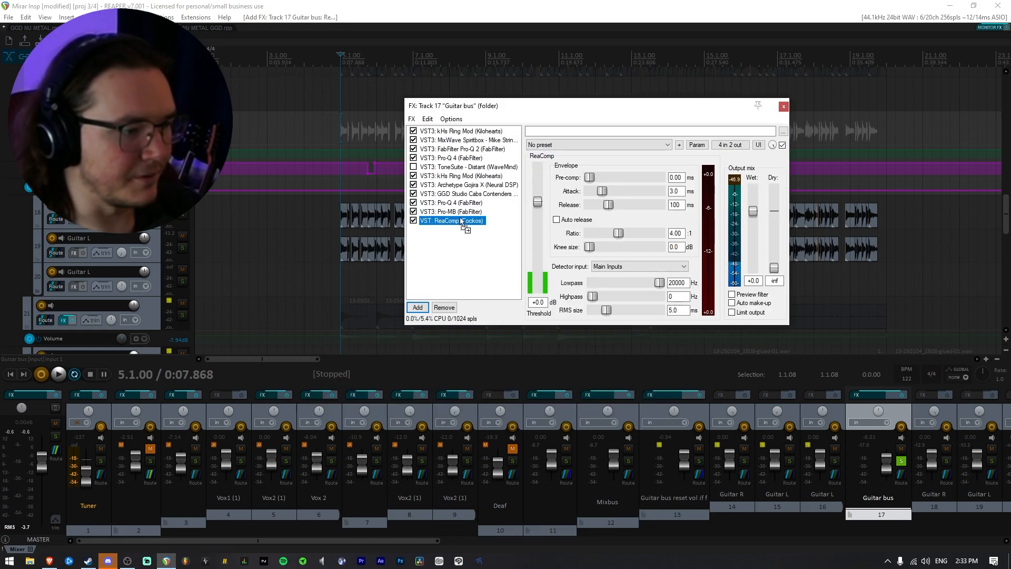
left_click_drag(463, 186, 463, 185)
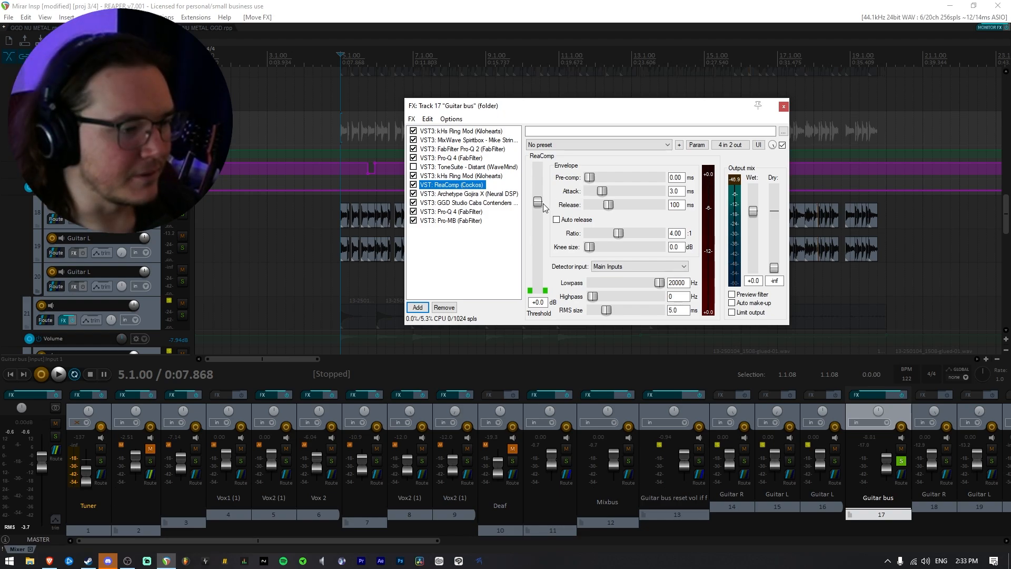
Set ReaComp's threshold to -32.0 dB, attack to 0.00 ms and release to 2 ms during playback.
key("space")
left_click_drag(544, 247, 545, 265)
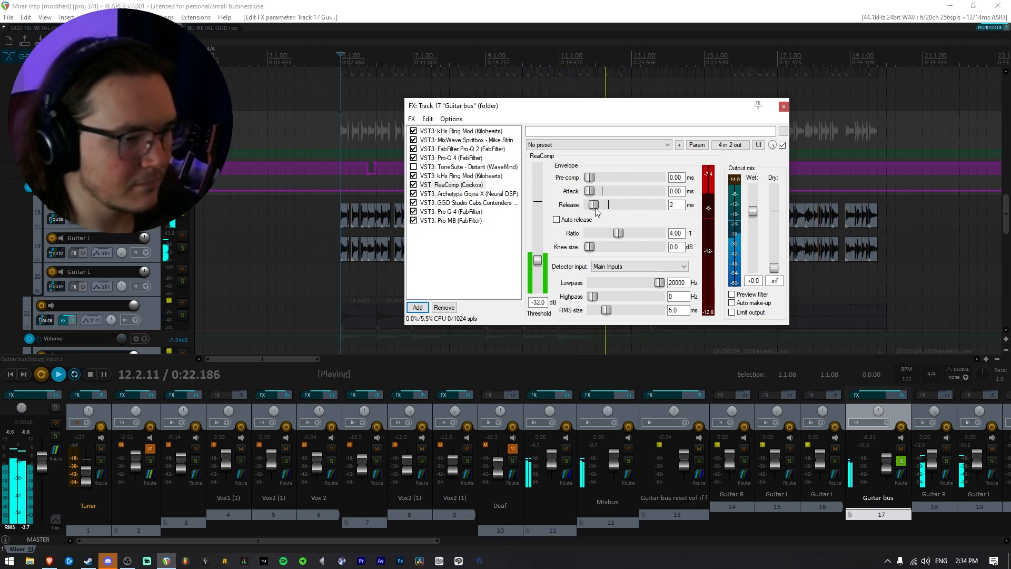
key("space")
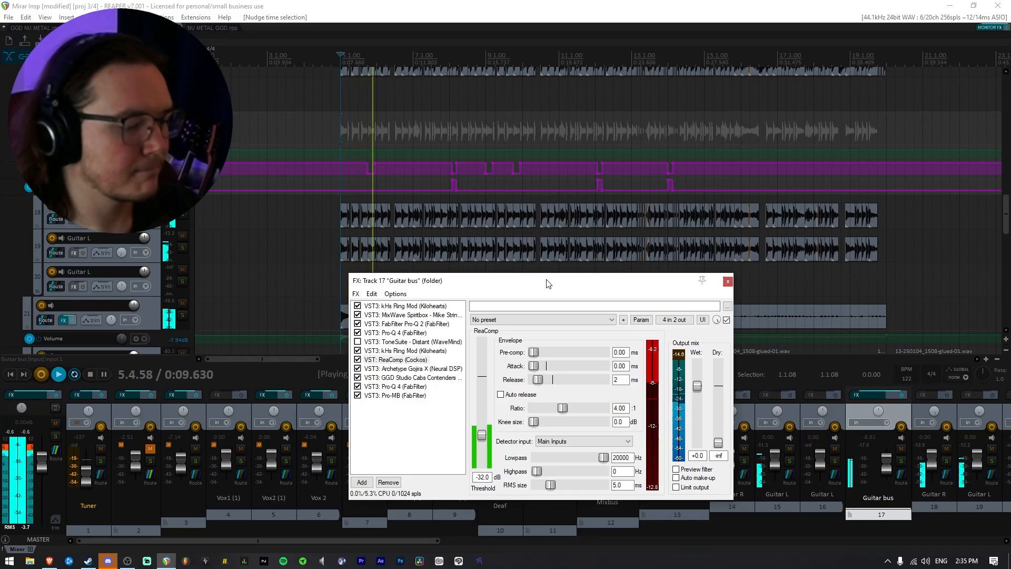
Bypass ReaComp and the second Ring Mod and re-enable ToneSuite - Distant to compare them in the full mix.
left_click_drag(548, 283, 554, 261)
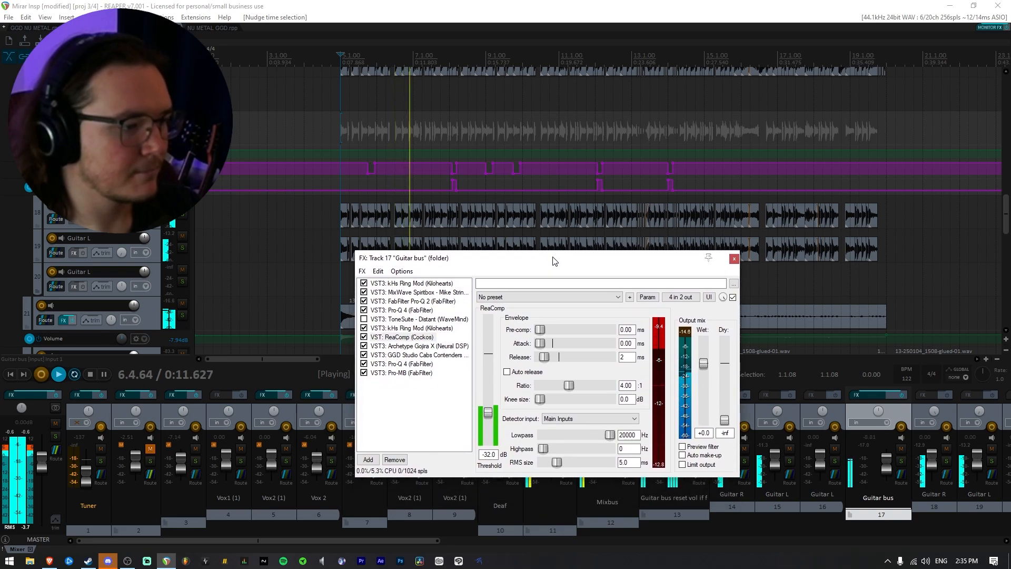
left_click(363, 337)
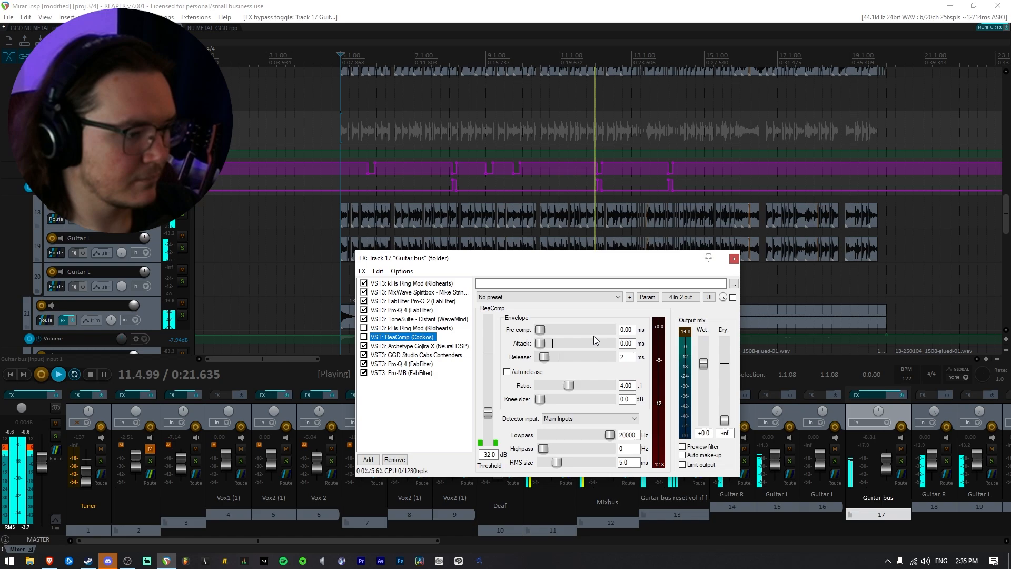
key("space")
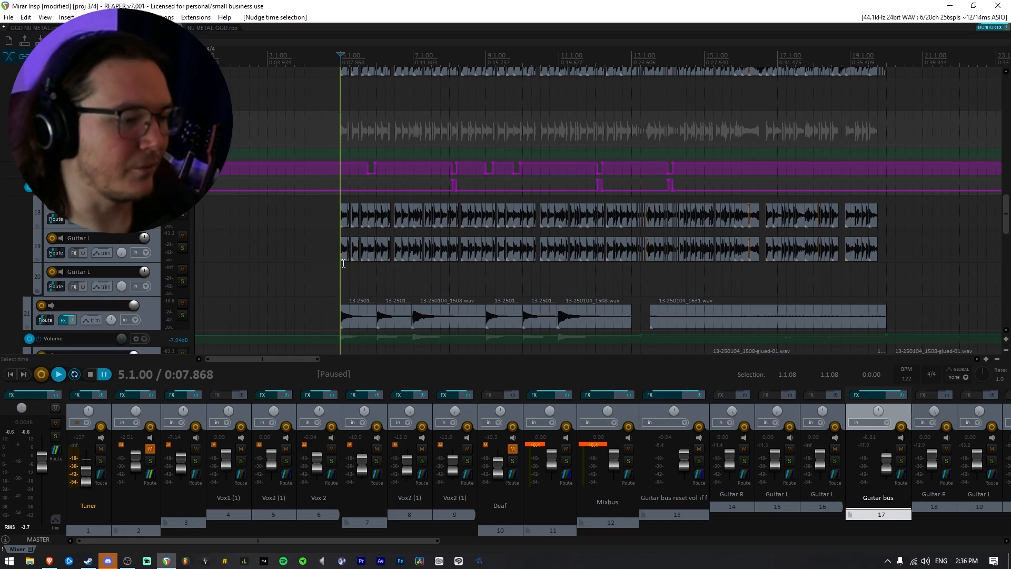
Move the Guitar R and Guitar L items under the Guitar bus out of the way, past bar 20.
scroll(146, 260, "up", 3)
scroll(133, 252, "down", 3)
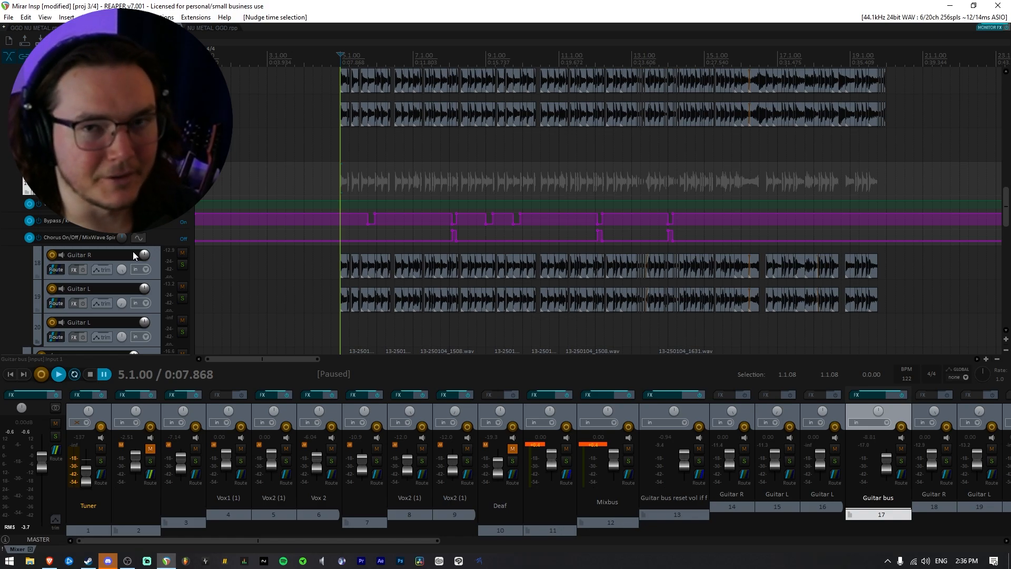
left_click_drag(350, 267, 920, 267)
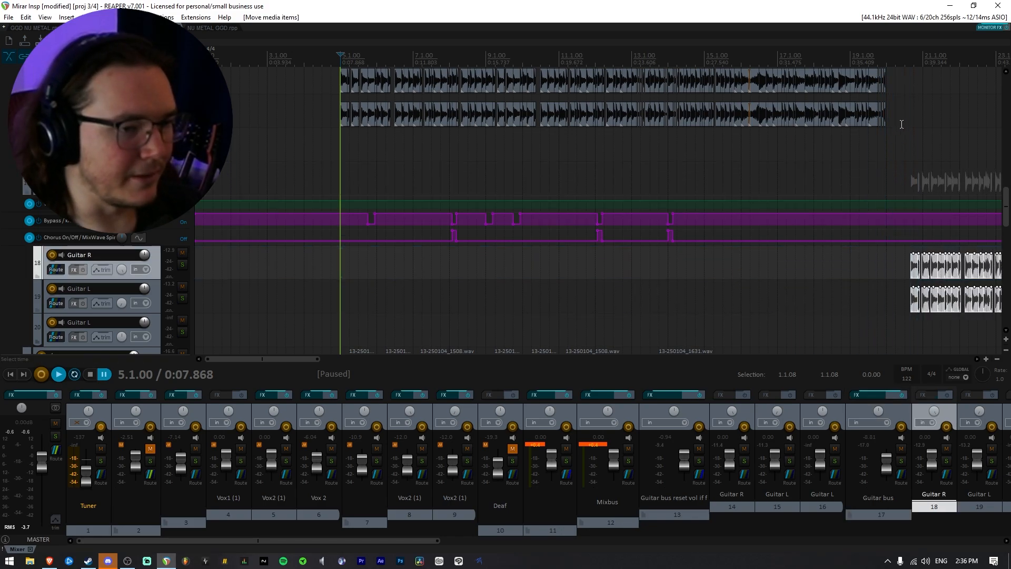
Copy the main guitar items onto the Guitar bus's Guitar R and L tracks at 5.1.00 and play them.
left_click_drag(906, 123, 337, 95)
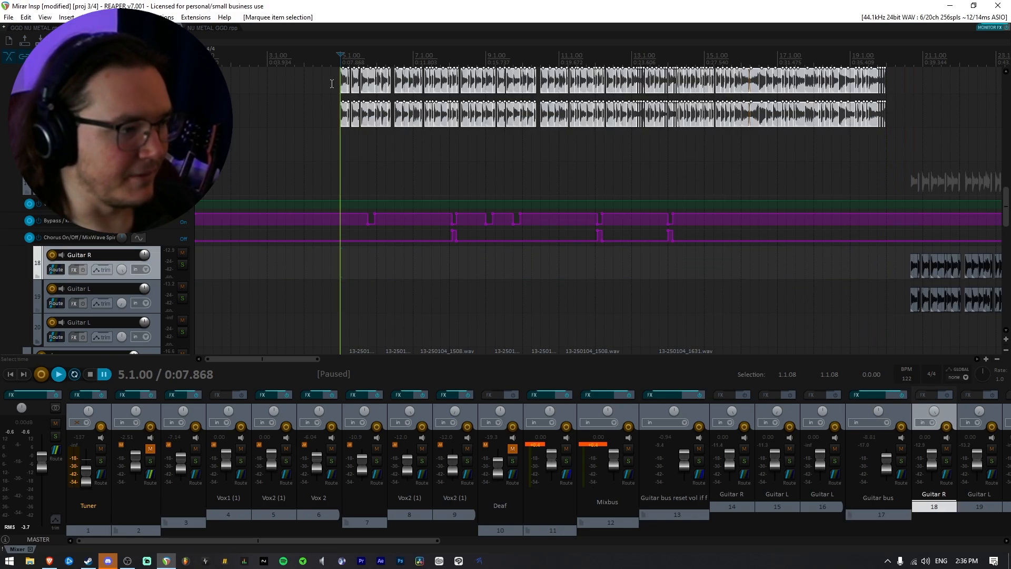
key("ctrl+v")
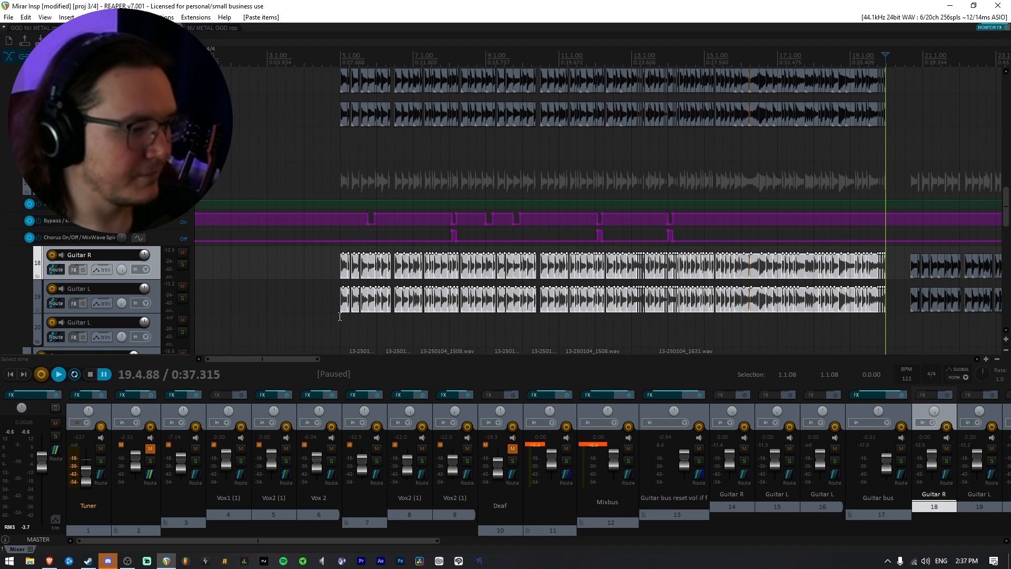
left_click(340, 317)
key("space")
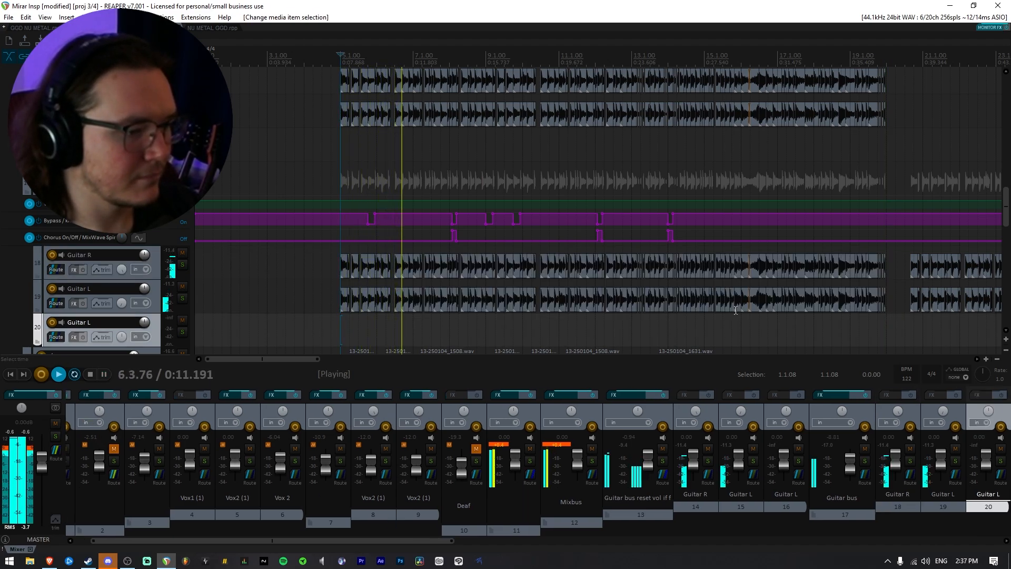
Delete the pasted guitar copies from the Guitar bus's Guitar R and Guitar L tracks.
left_click_drag(460, 310, 884, 258)
key("Delete")
Move the Guitar bus's original Guitar R and L items back to 5.1.00 and play the mix from there.
scroll(842, 279, "down", 4)
left_click_drag(781, 305, 348, 244)
scroll(844, 261, "up", 4)
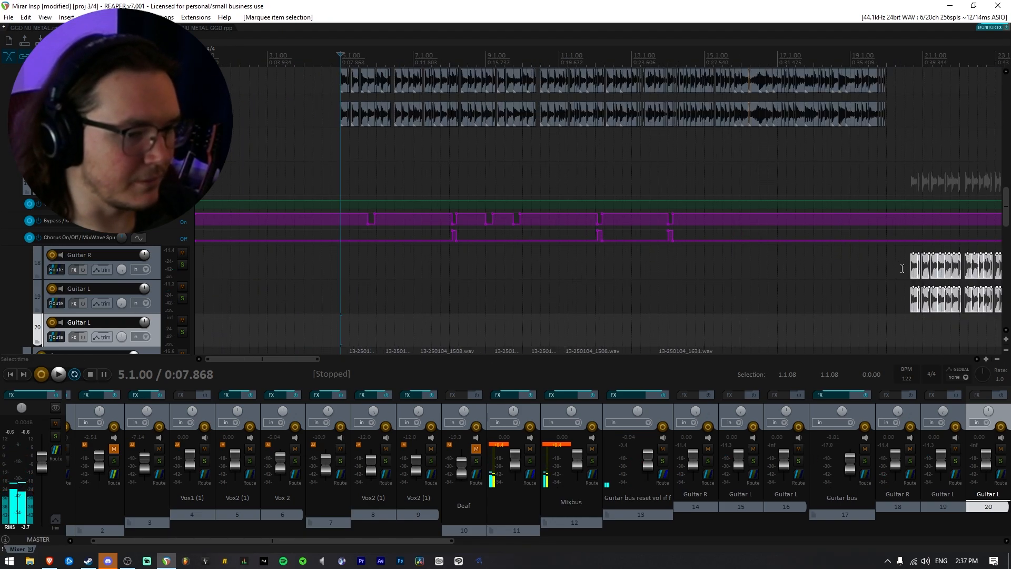
left_click_drag(915, 272, 345, 263)
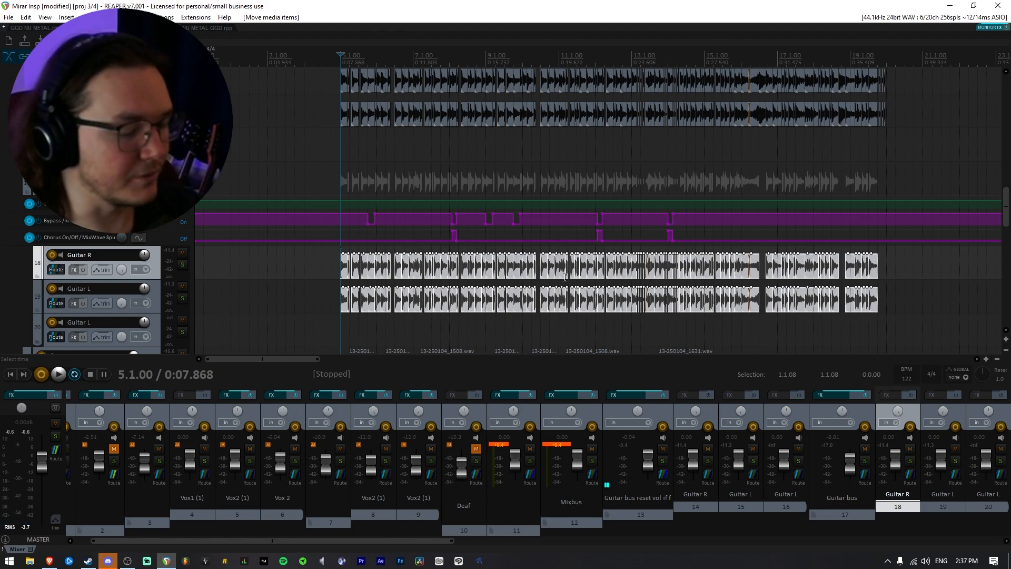
key("space")
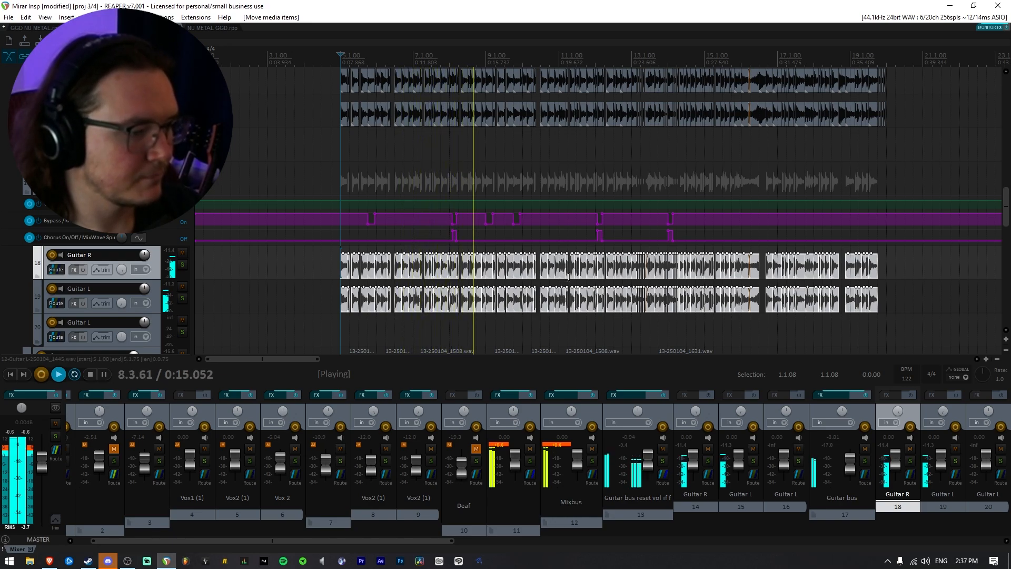
scroll(546, 298, "down", 3)
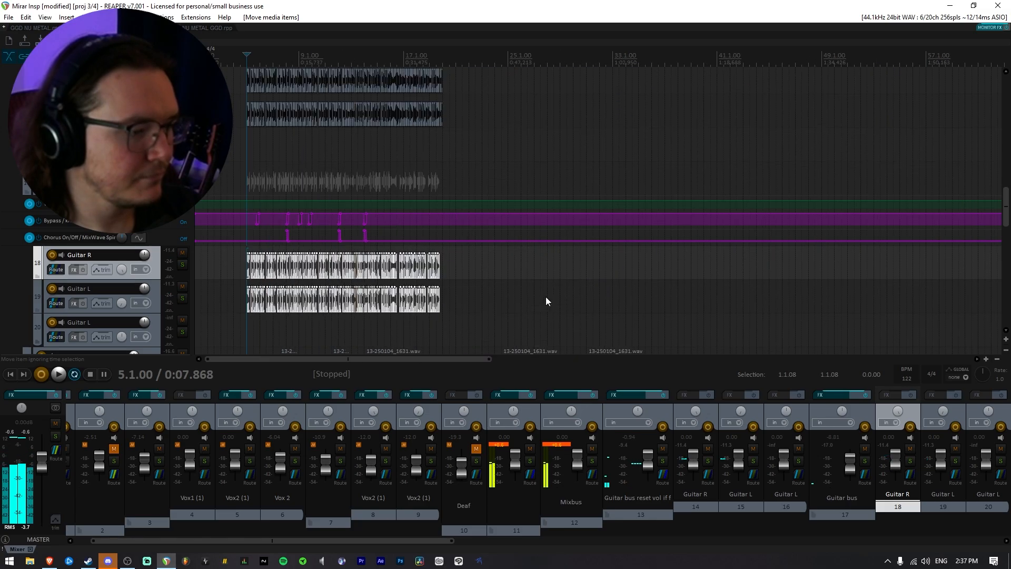